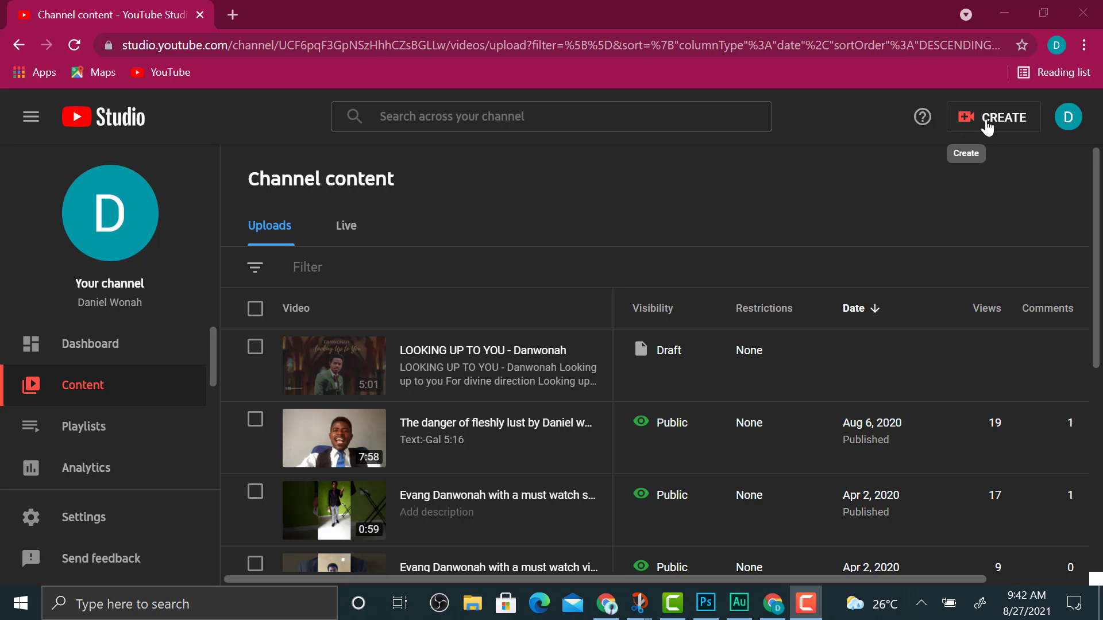
pyautogui.click(987, 127)
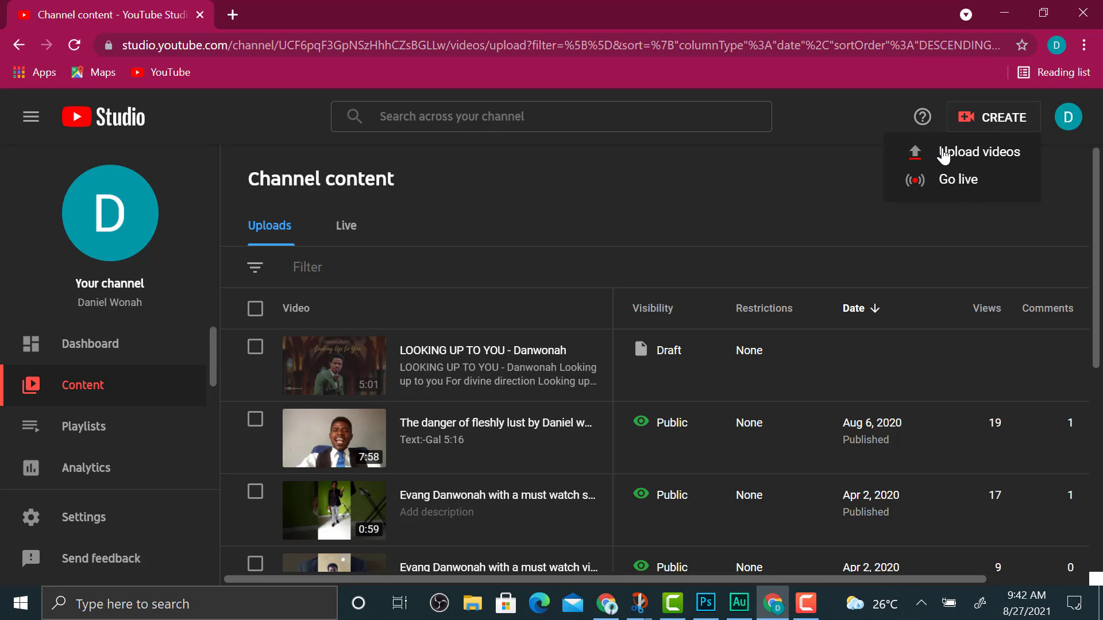
pyautogui.click(944, 155)
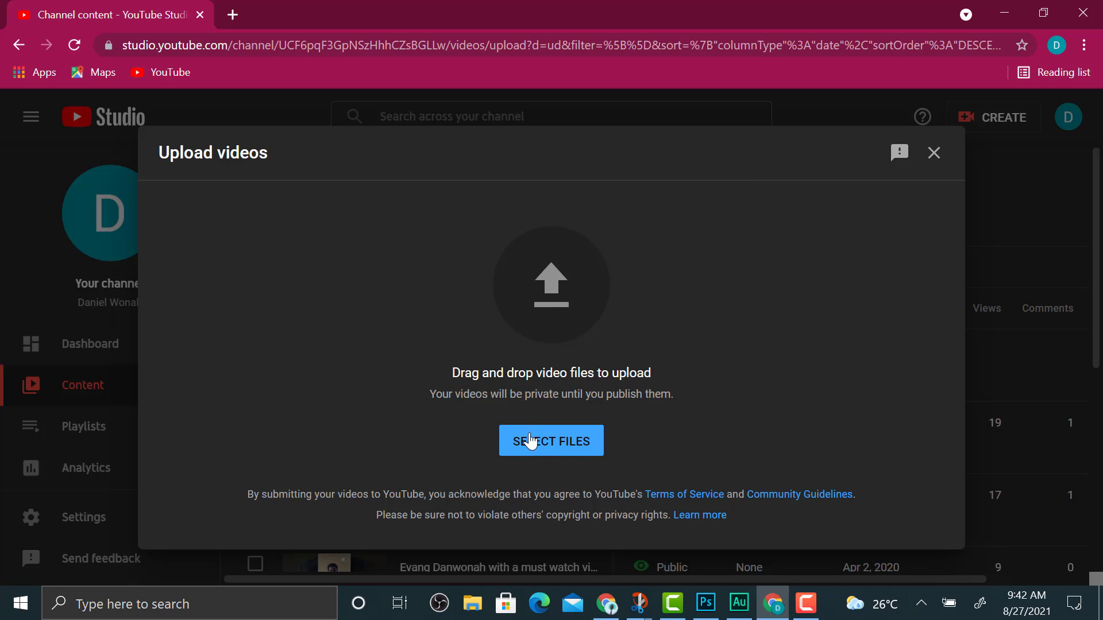
pyautogui.click(571, 444)
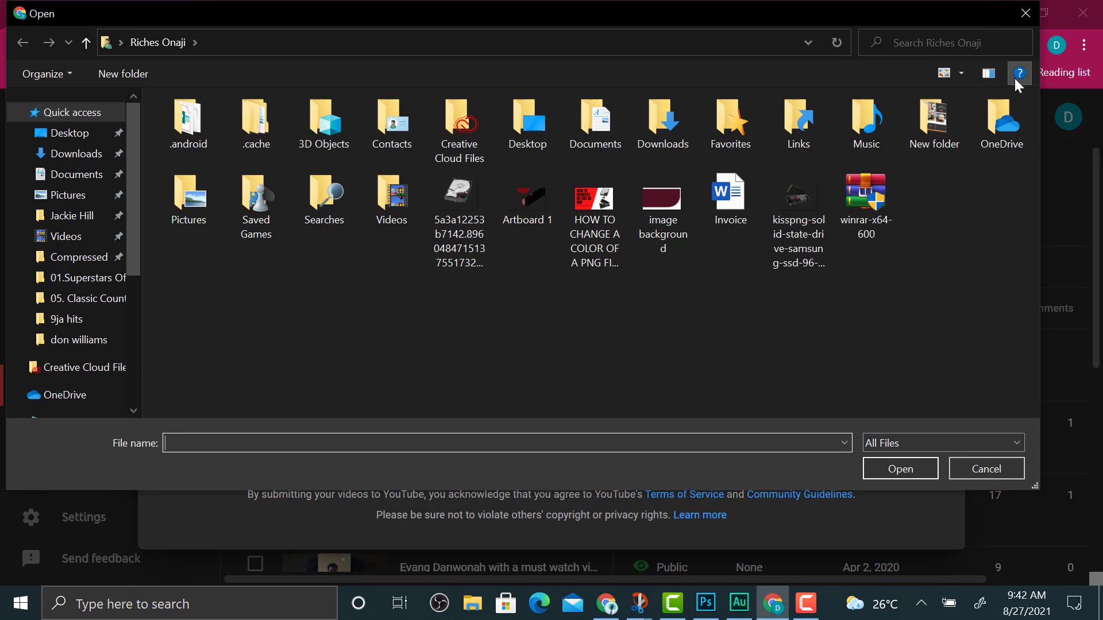
pyautogui.click(1025, 13)
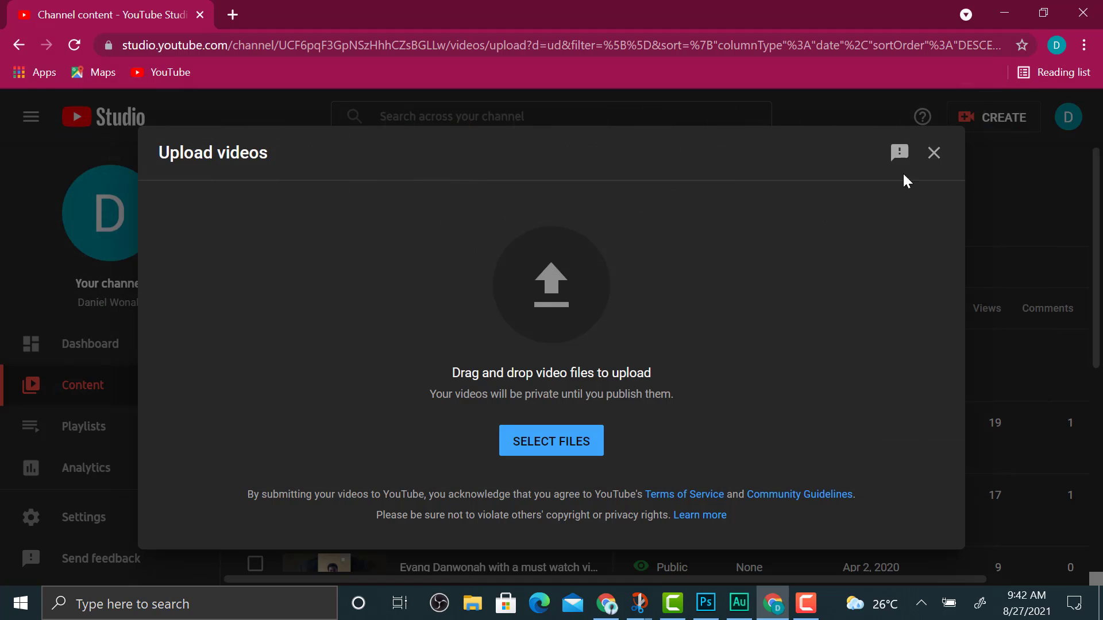
pyautogui.click(934, 151)
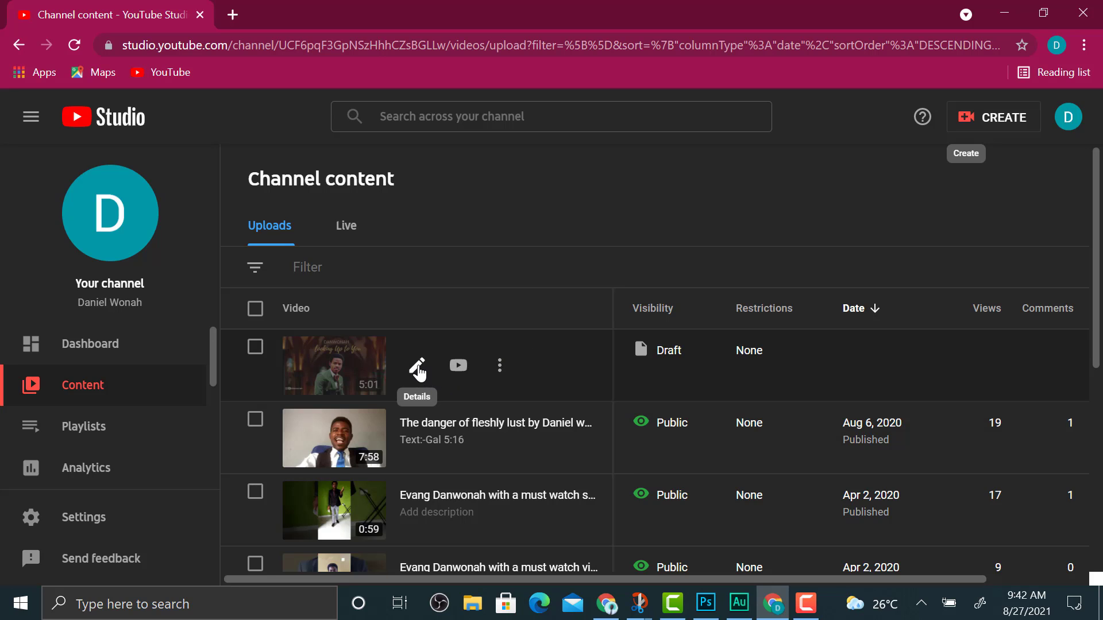
# Open the details of the "LOOKING UP TO YOU" draft video and expand its additional settings.
pyautogui.click(418, 372)
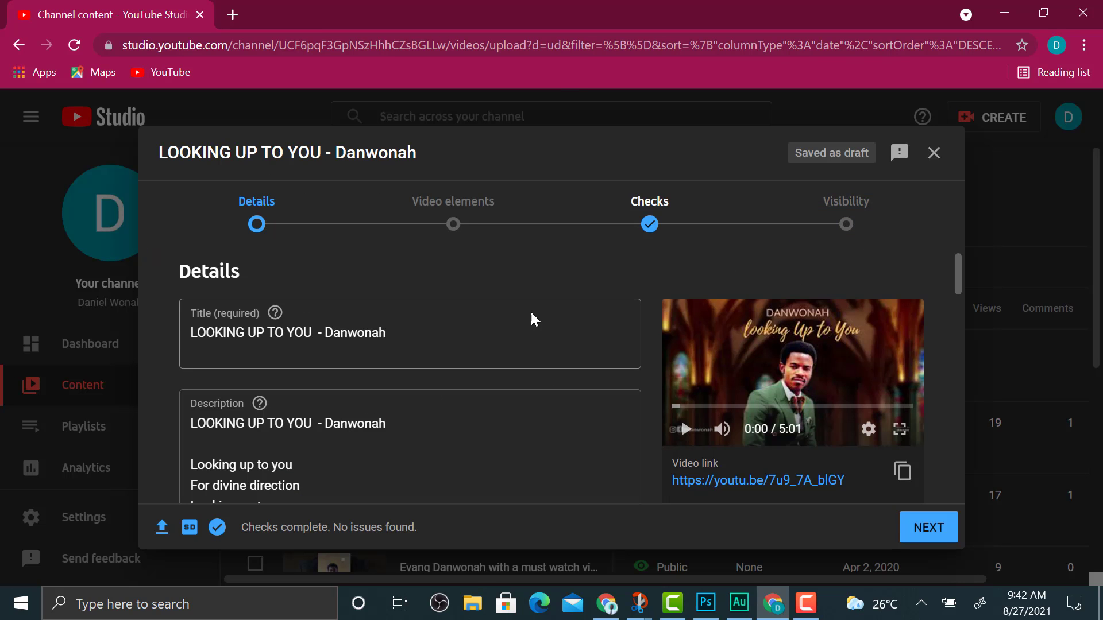
pyautogui.click(853, 245)
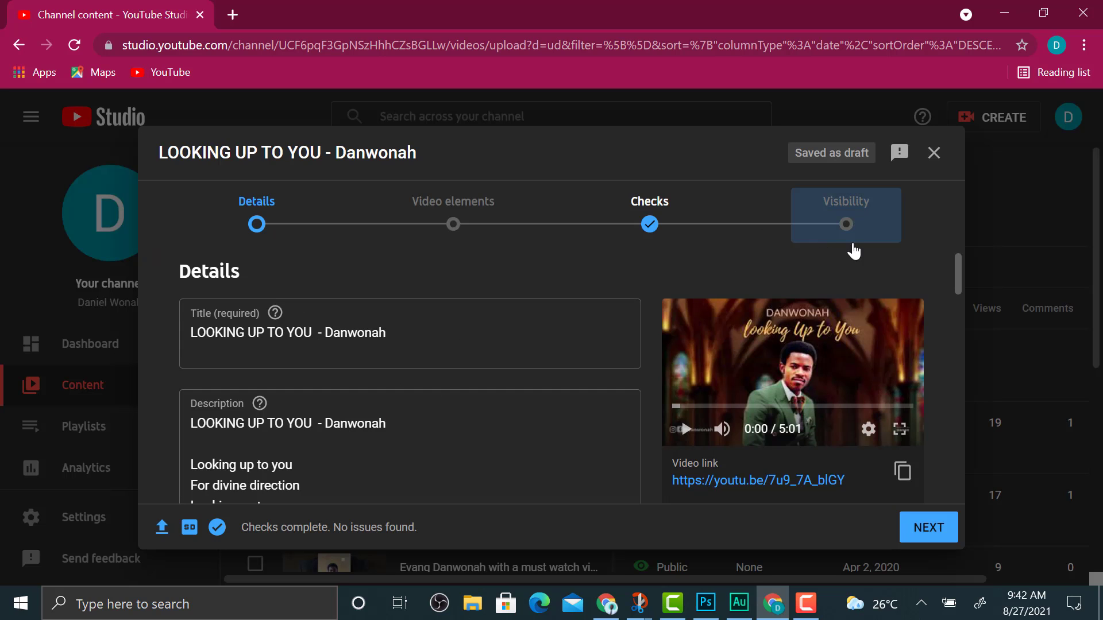
pyautogui.moveTo(961, 263); pyautogui.dragTo(993, 450)
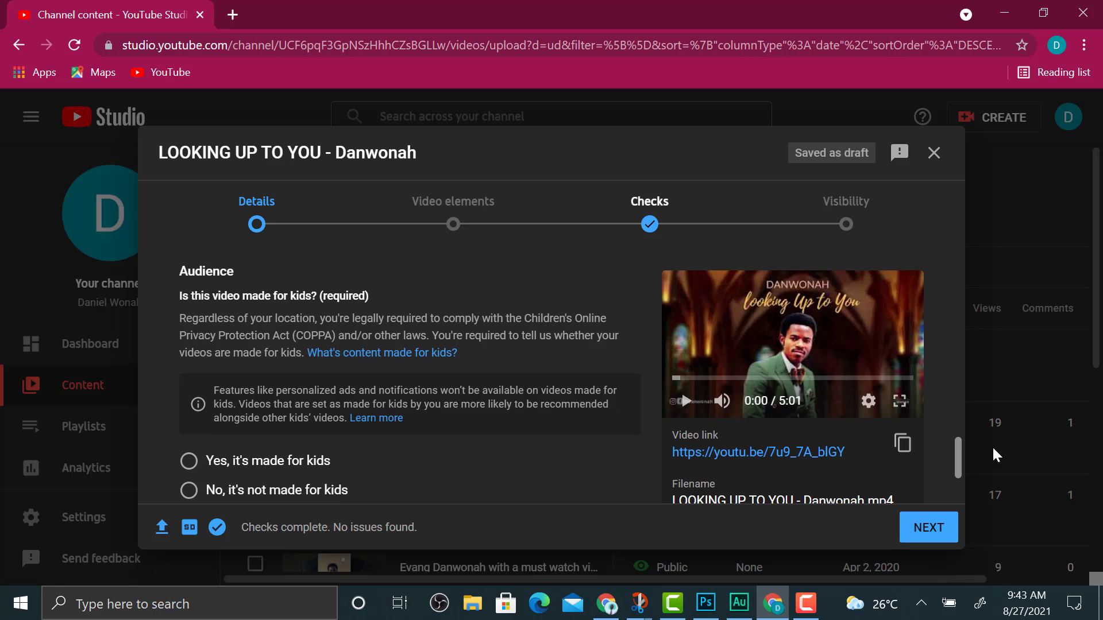
pyautogui.moveTo(993, 449); pyautogui.dragTo(992, 483)
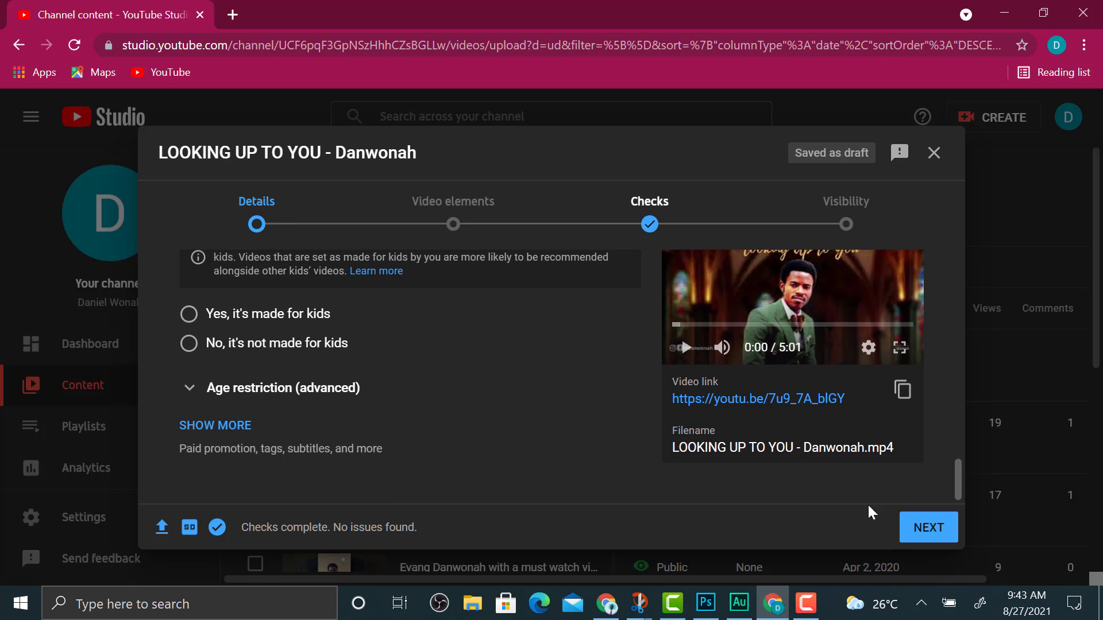
pyautogui.click(214, 432)
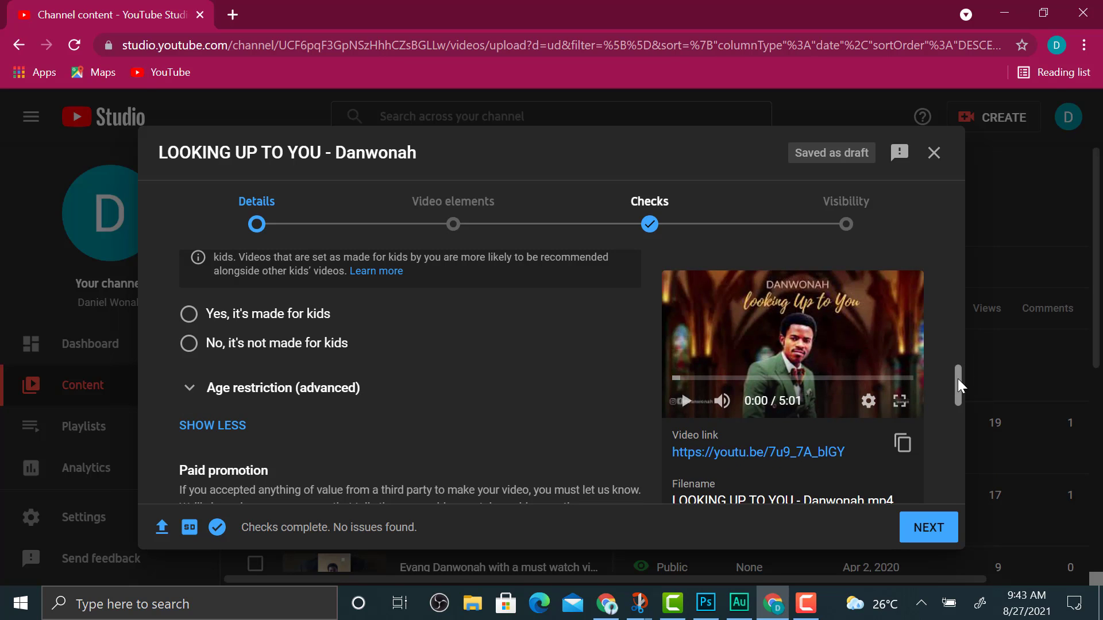
# Add the tags "gospel music" and "music video" to the draft video.
pyautogui.moveTo(957, 380); pyautogui.dragTo(952, 420)
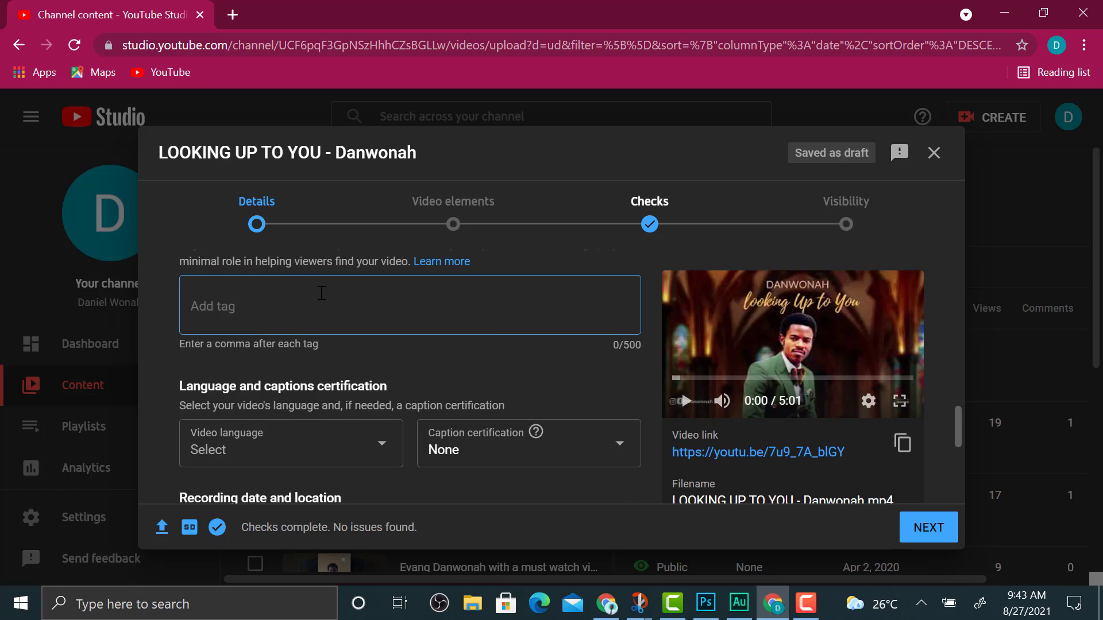
pyautogui.write('gospel music')
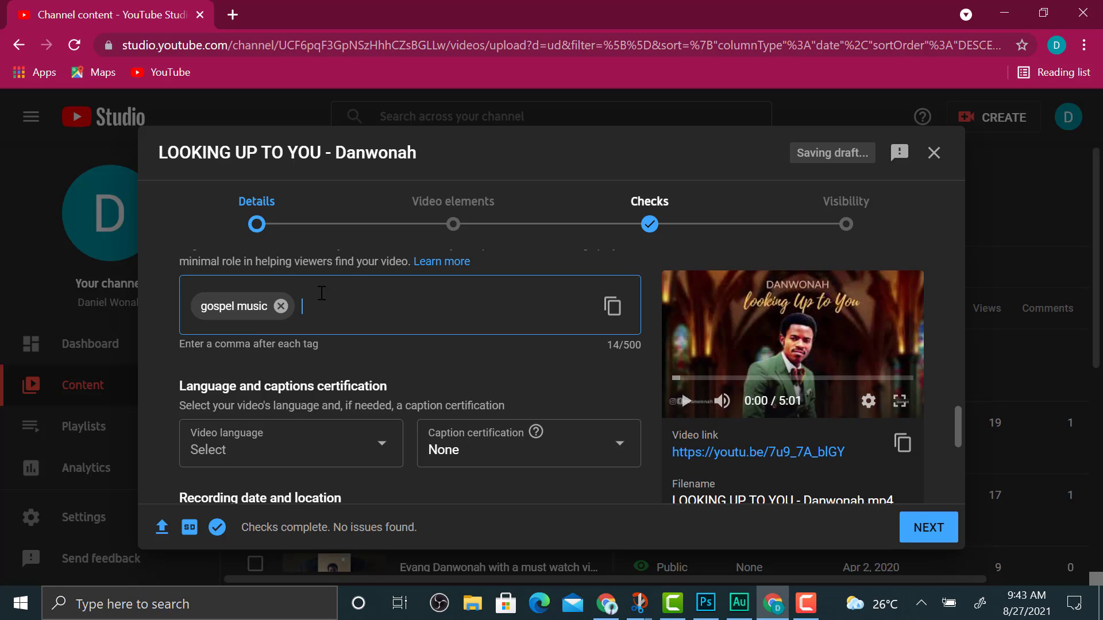
pyautogui.write(',mus')
pyautogui.write('ic bi')
pyautogui.press('BackSpace')
pyautogui.write('video ,')
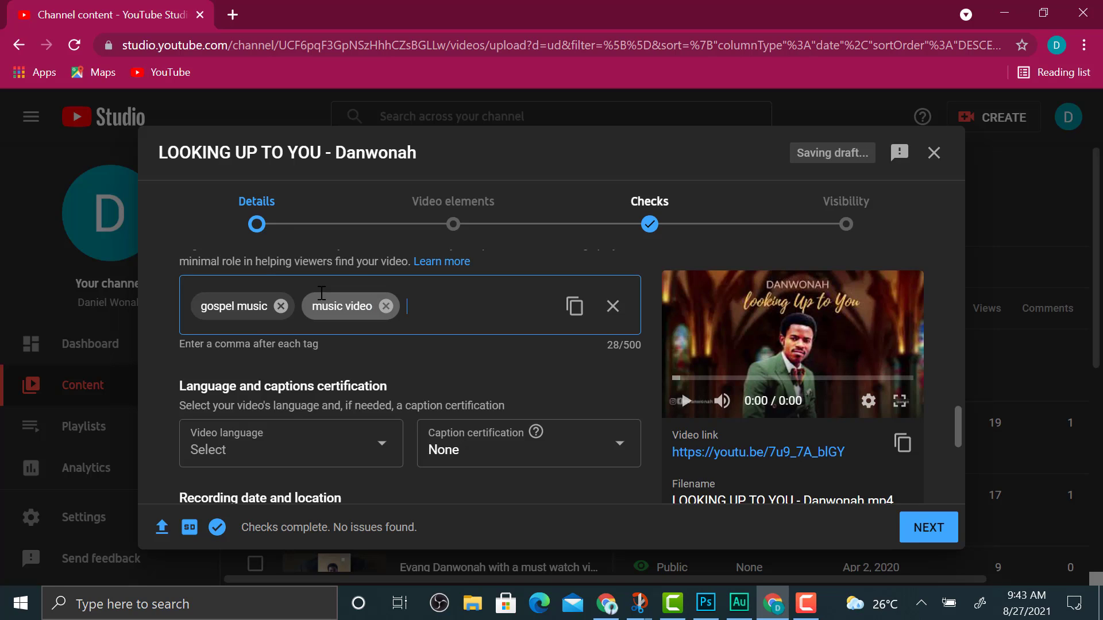
# Add "afrogospel" as a third tag of the video.
pyautogui.write('fr')
pyautogui.write('at')
pyautogui.press('BackSpace')
pyautogui.press('BackSpace')
pyautogui.write('frogospel')
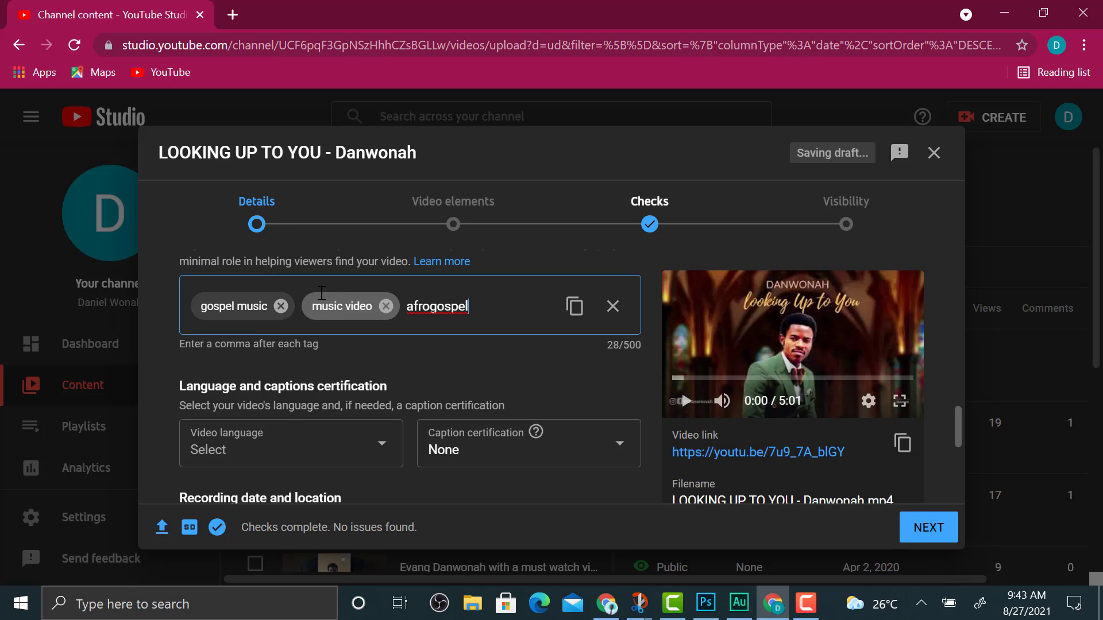
pyautogui.write(',')
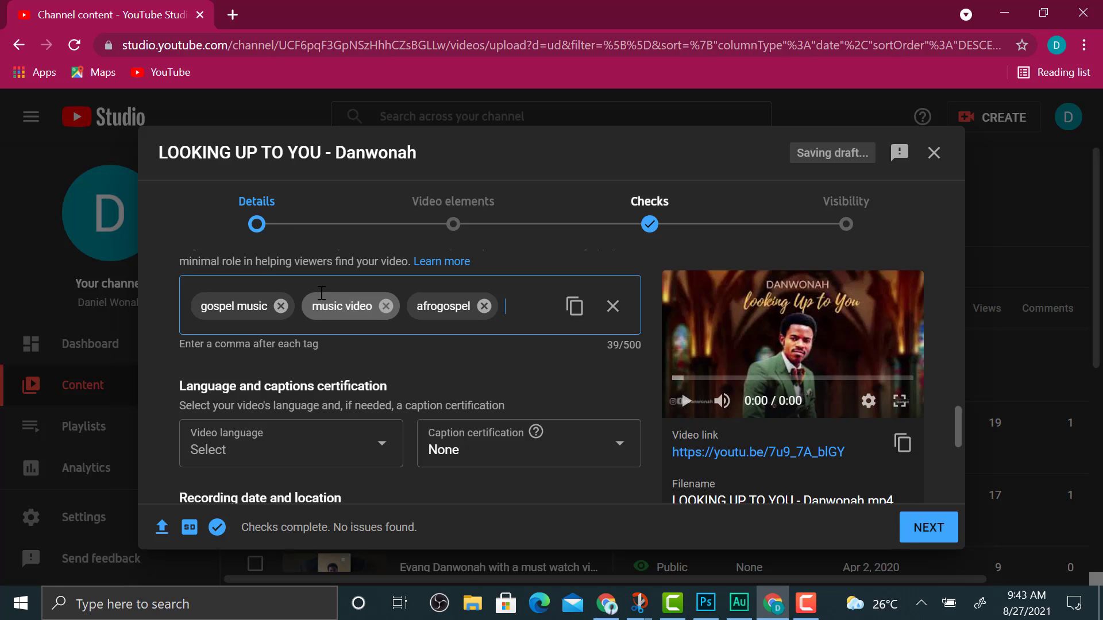
# Add "afrodancehall" as a fourth tag of the video.
pyautogui.write('afro')
pyautogui.write('danc')
pyautogui.write('hot')
pyautogui.press('BackSpace')
pyautogui.press('BackSpace')
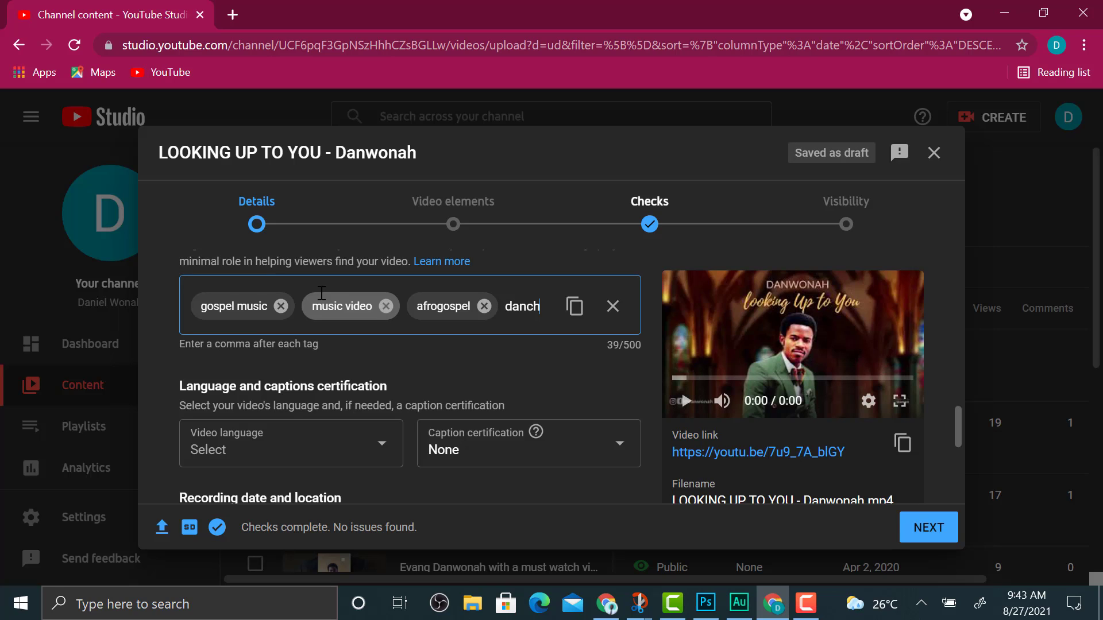
pyautogui.write('a')
pyautogui.press('BackSpace')
pyautogui.press('BackSpace')
pyautogui.write('el')
pyautogui.press('BackSpace')
pyautogui.write('ho')
pyautogui.press('BackSpace')
pyautogui.write('all')
pyautogui.press(',')
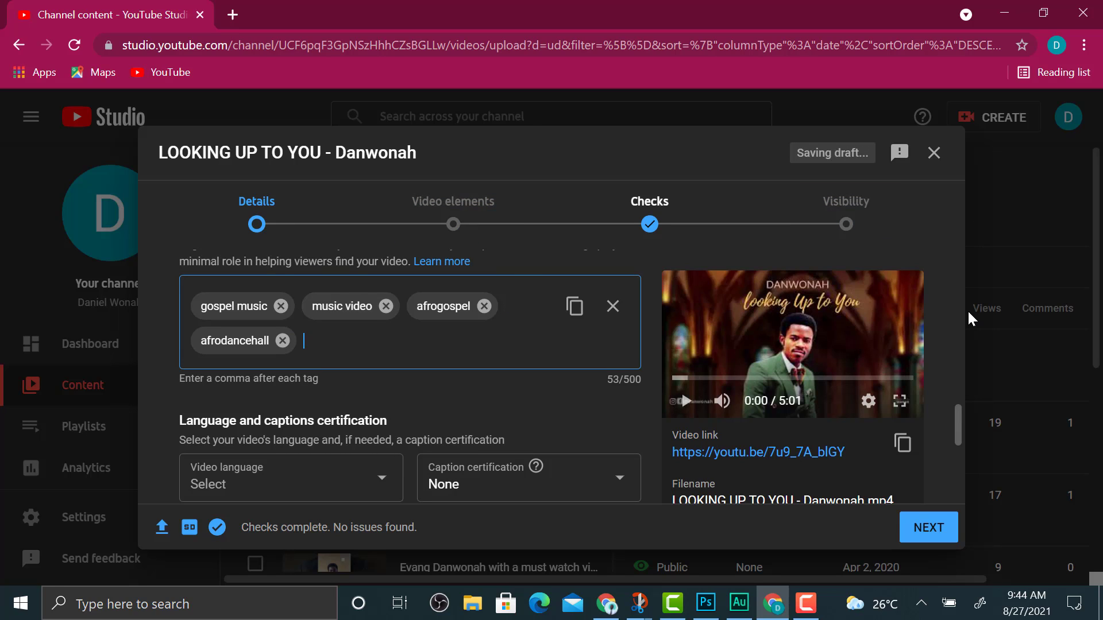
# Set the video's category to Music.
pyautogui.click(960, 415)
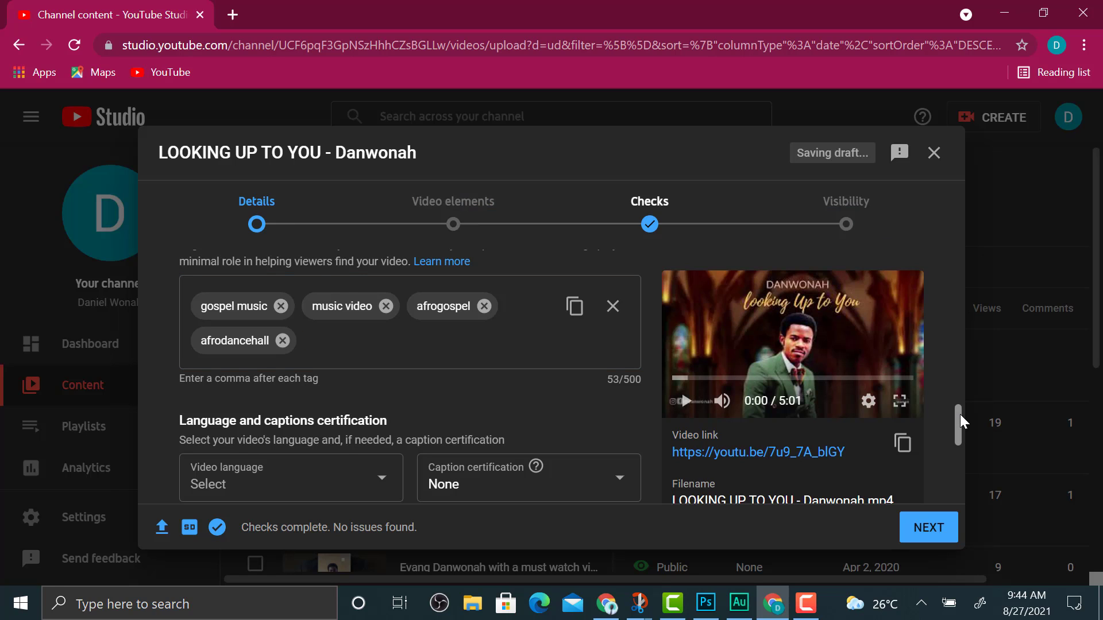
pyautogui.moveTo(960, 415); pyautogui.dragTo(957, 432)
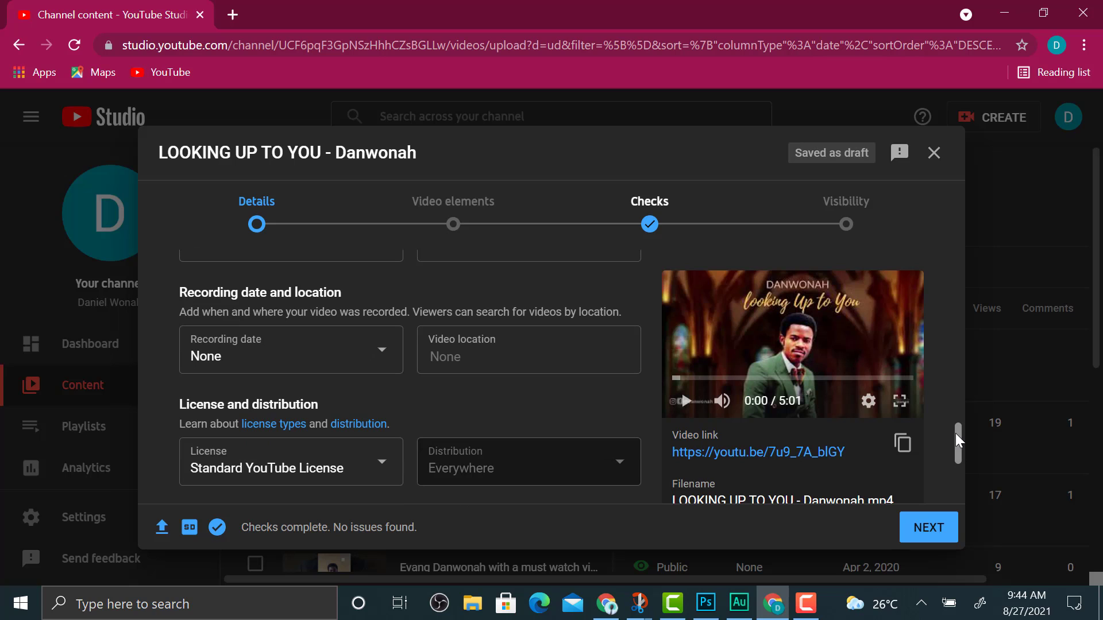
pyautogui.moveTo(956, 433); pyautogui.dragTo(967, 468)
pyautogui.scroll(-2, 967, 462)
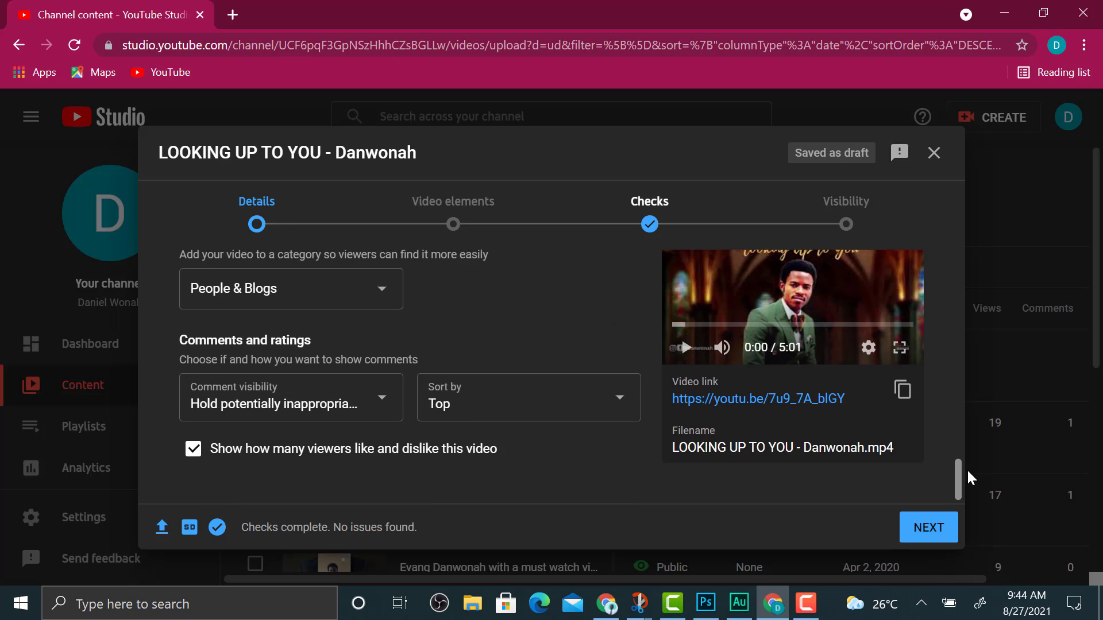
pyautogui.click(340, 297)
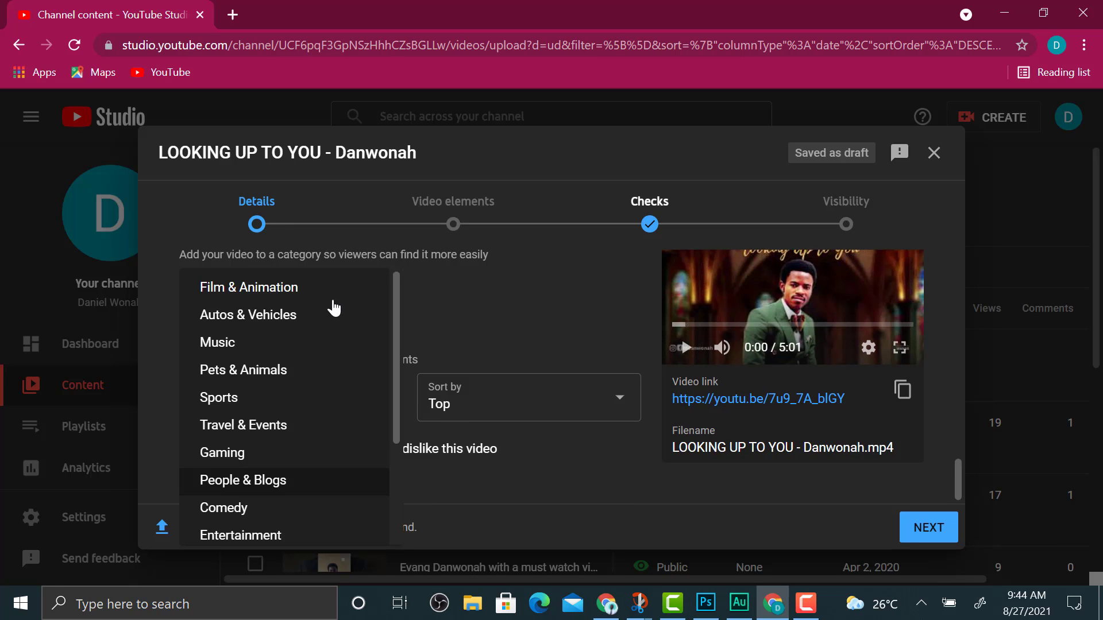
pyautogui.click(275, 343)
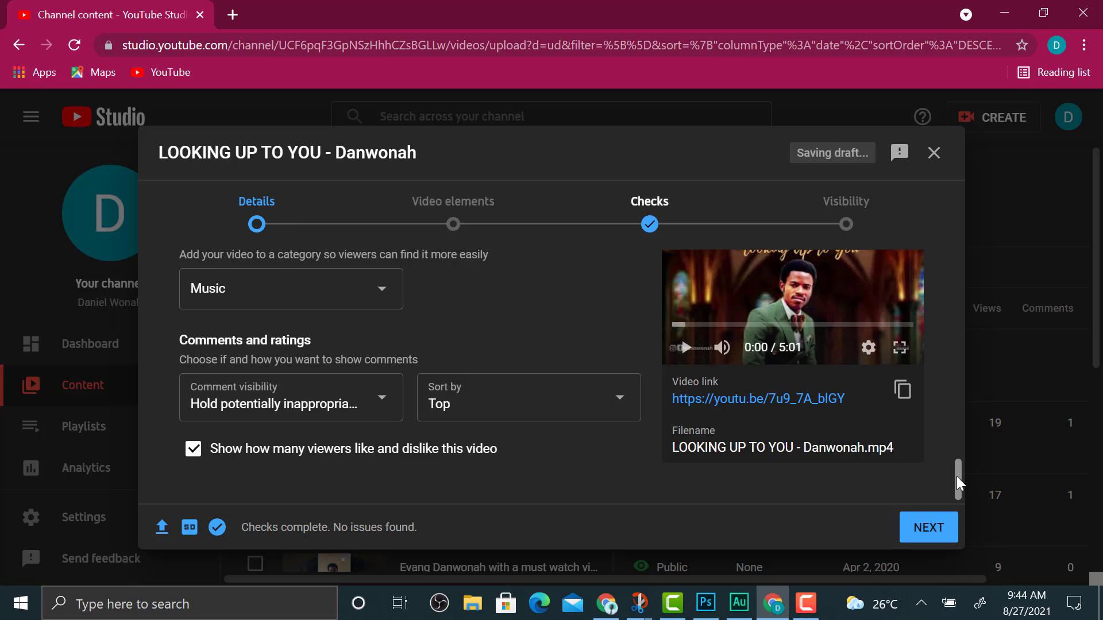
# Answer the required audience question by marking the video as not made for kids.
pyautogui.click(925, 528)
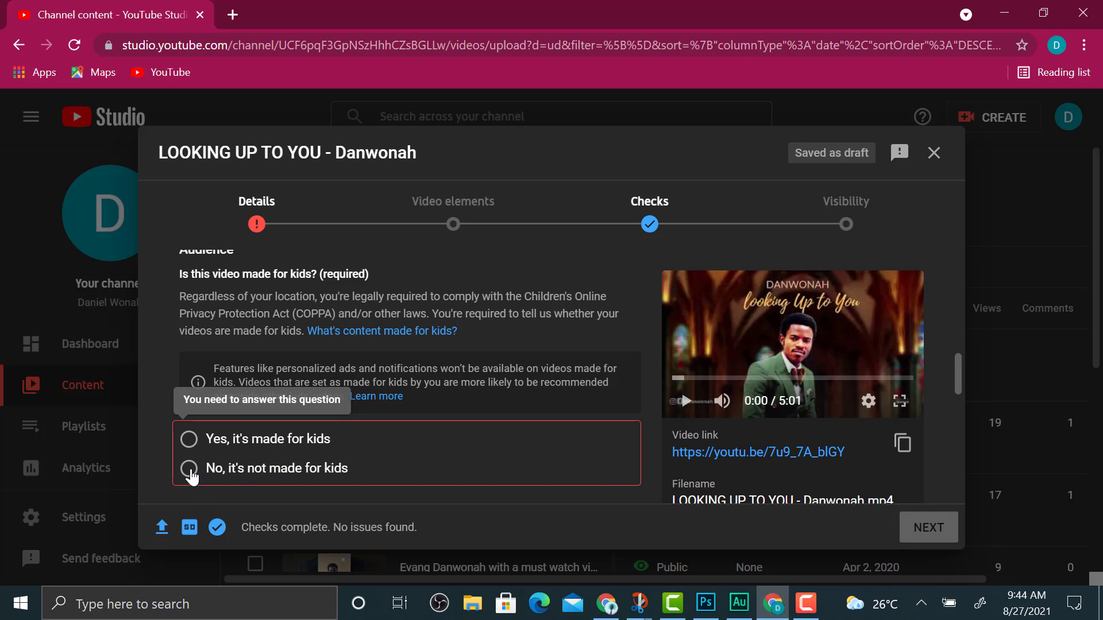
pyautogui.click(190, 471)
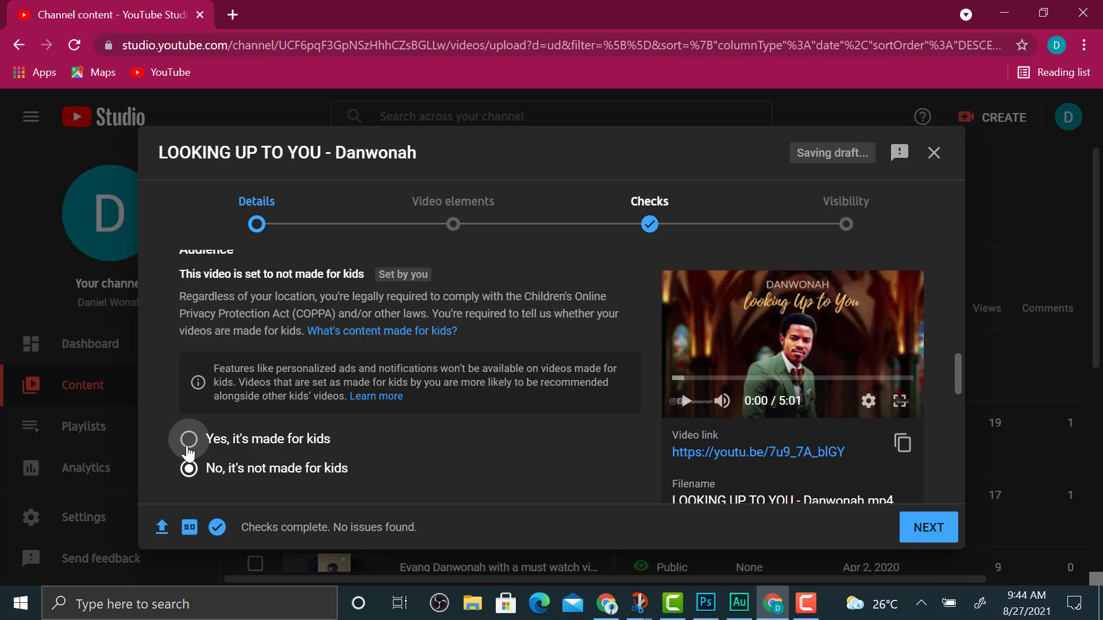
pyautogui.click(189, 440)
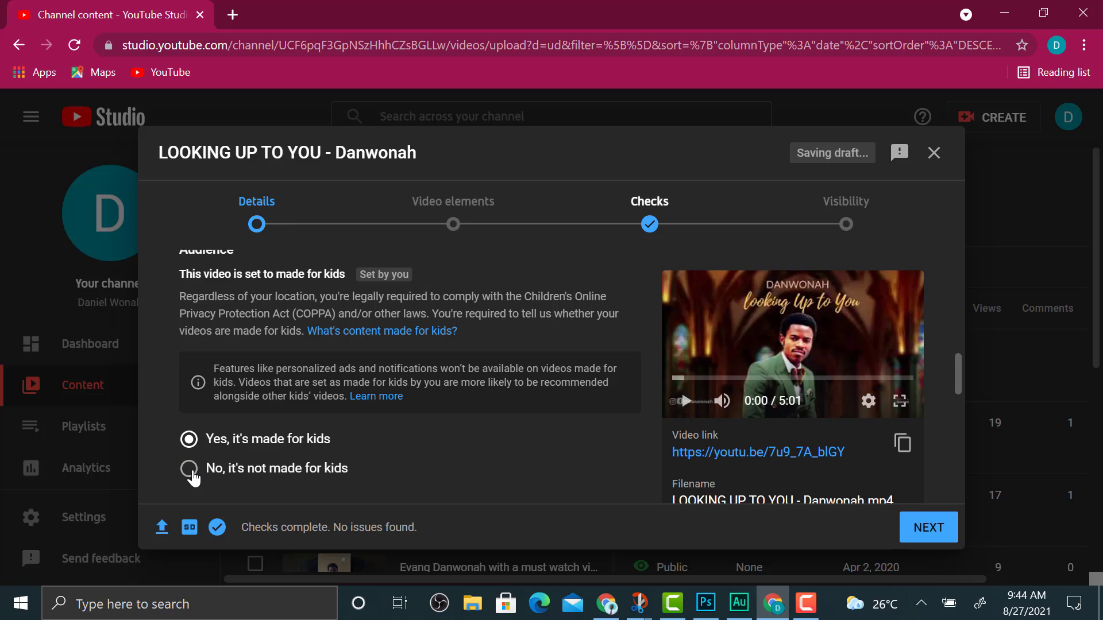
pyautogui.click(189, 470)
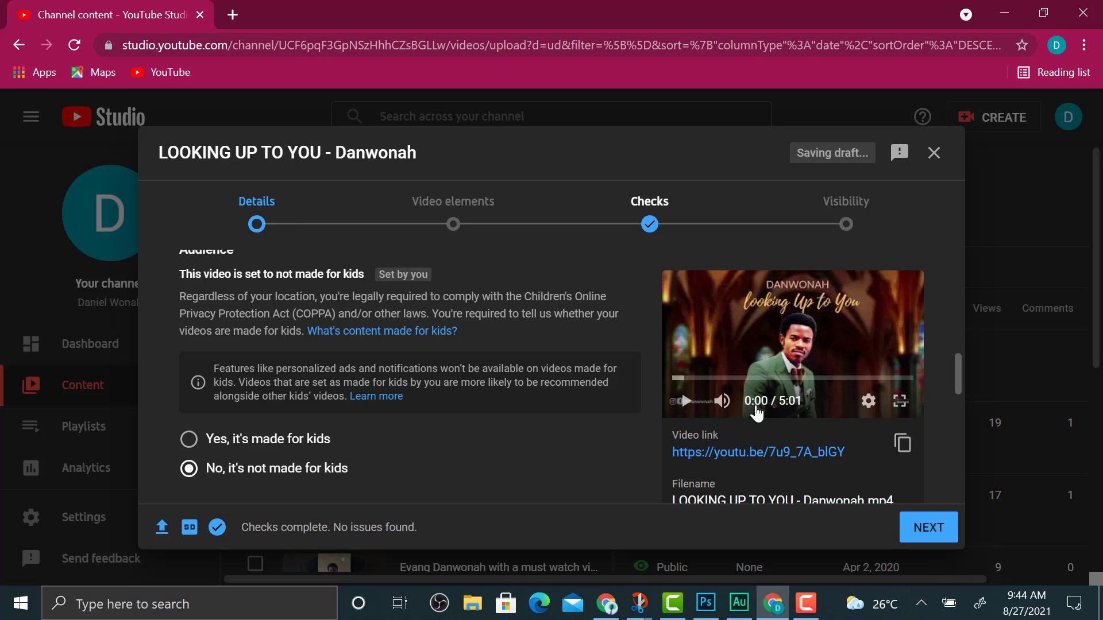
# Advance from the details through the video elements and checks stages to the visibility settings, without adding any elements.
pyautogui.click(921, 525)
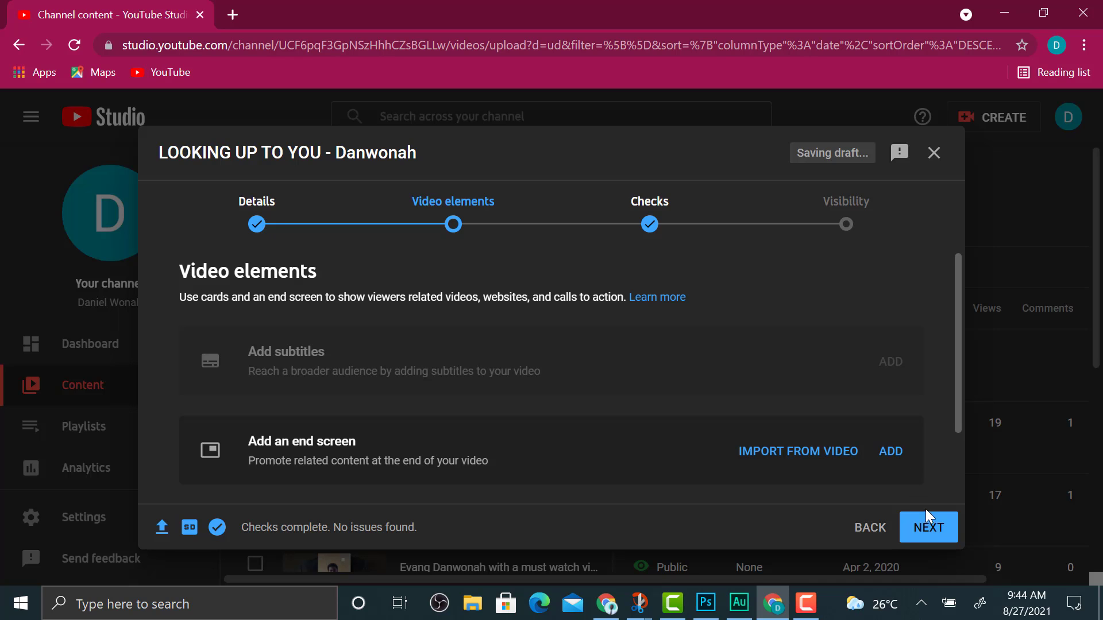
pyautogui.click(934, 524)
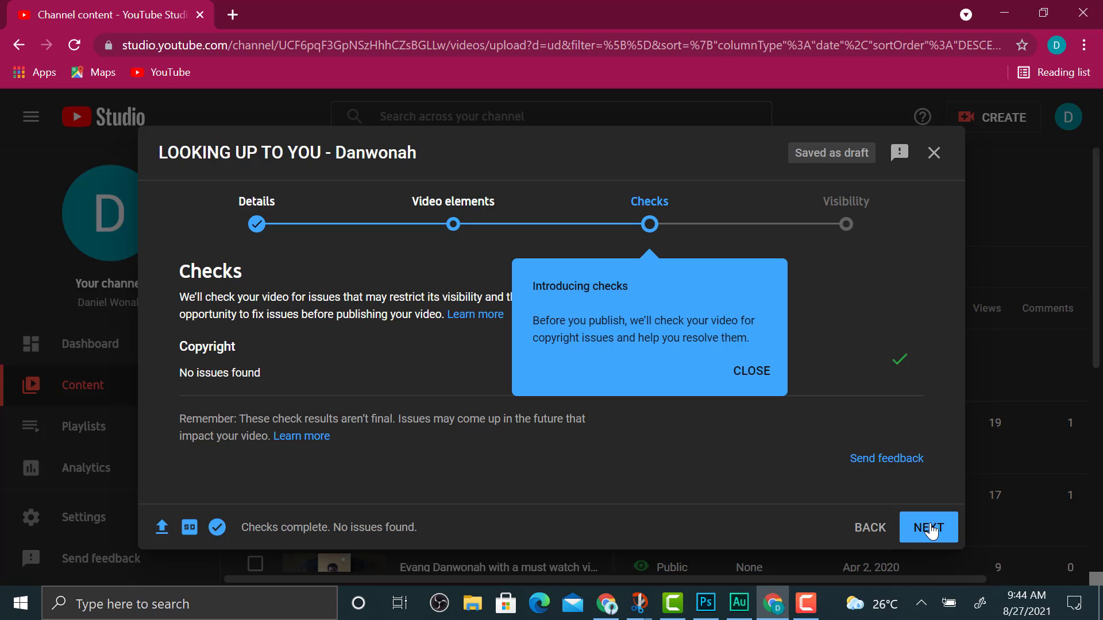
pyautogui.click(931, 529)
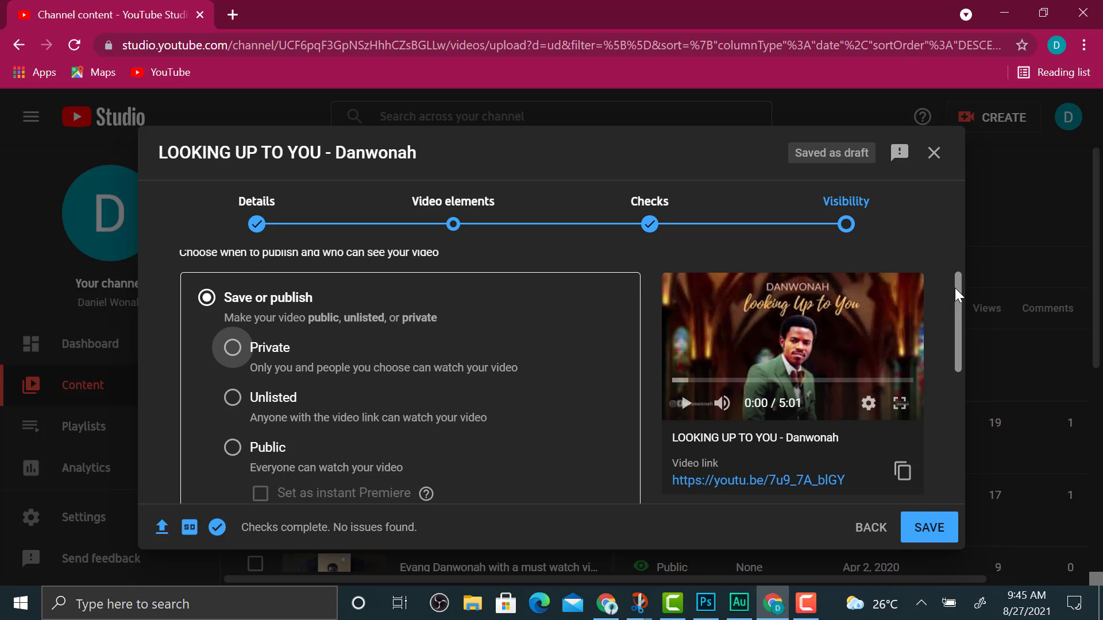
# Set the video's visibility to Public and enable the instant Premiere option.
pyautogui.moveTo(955, 288); pyautogui.dragTo(959, 318)
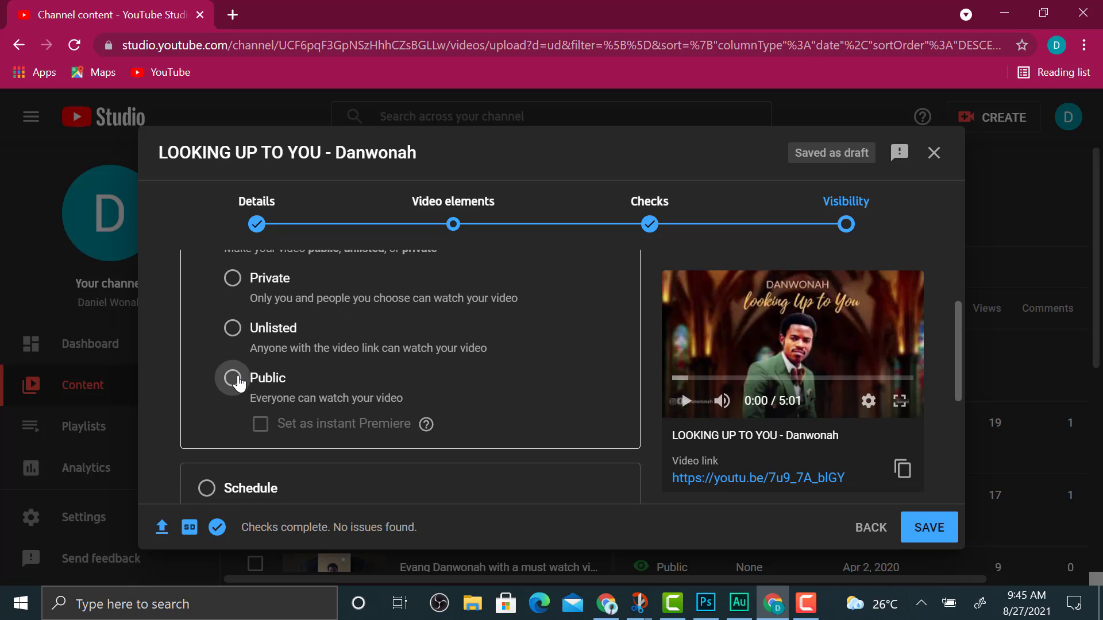
pyautogui.click(237, 382)
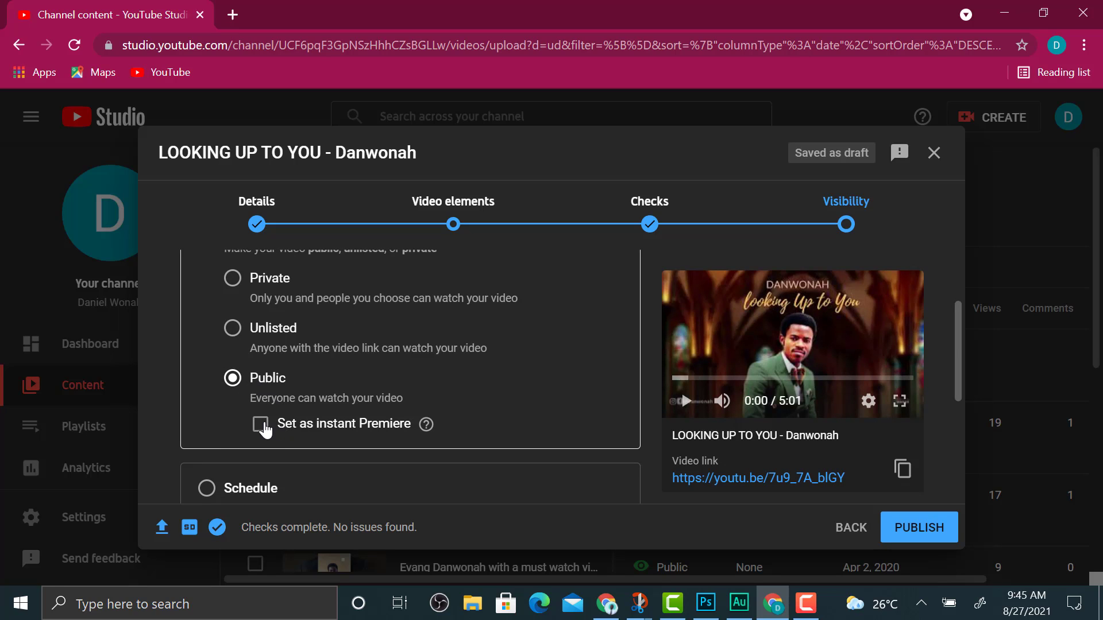
pyautogui.click(262, 425)
# Schedule the video as a Premiere for August 28, 2021 at 12:00 AM and return to the channel content list.
pyautogui.moveTo(960, 339); pyautogui.dragTo(961, 400)
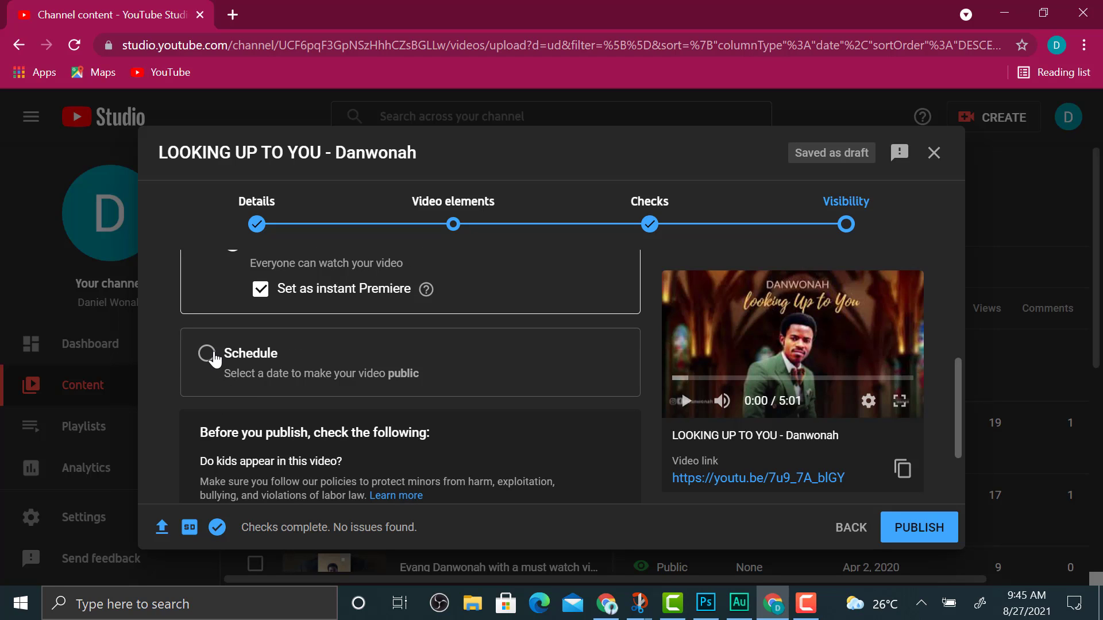
pyautogui.click(204, 352)
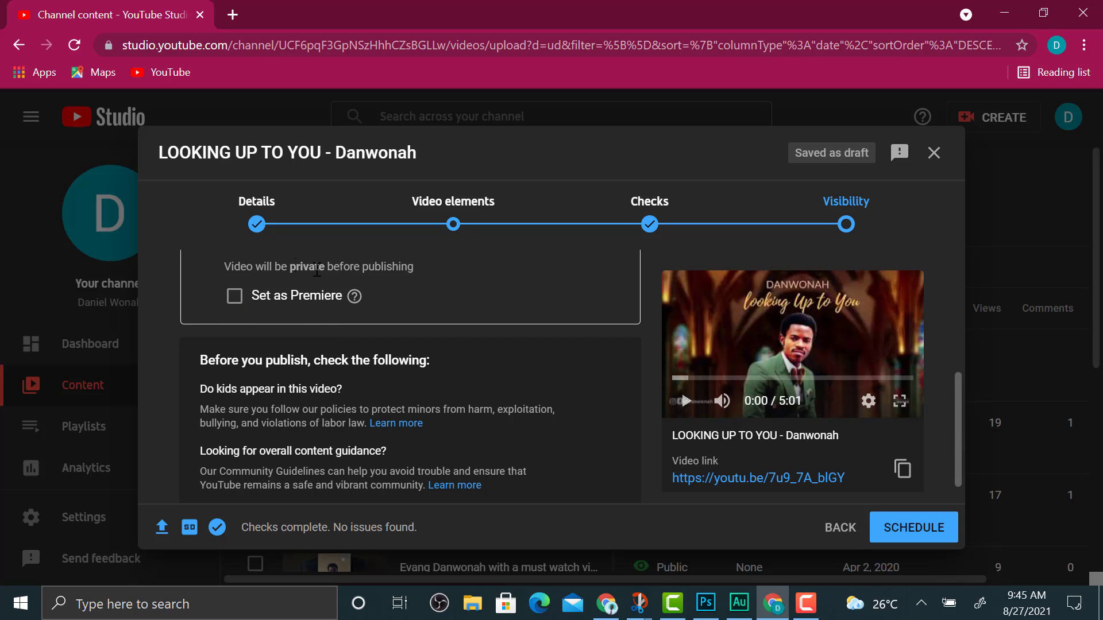
pyautogui.click(235, 300)
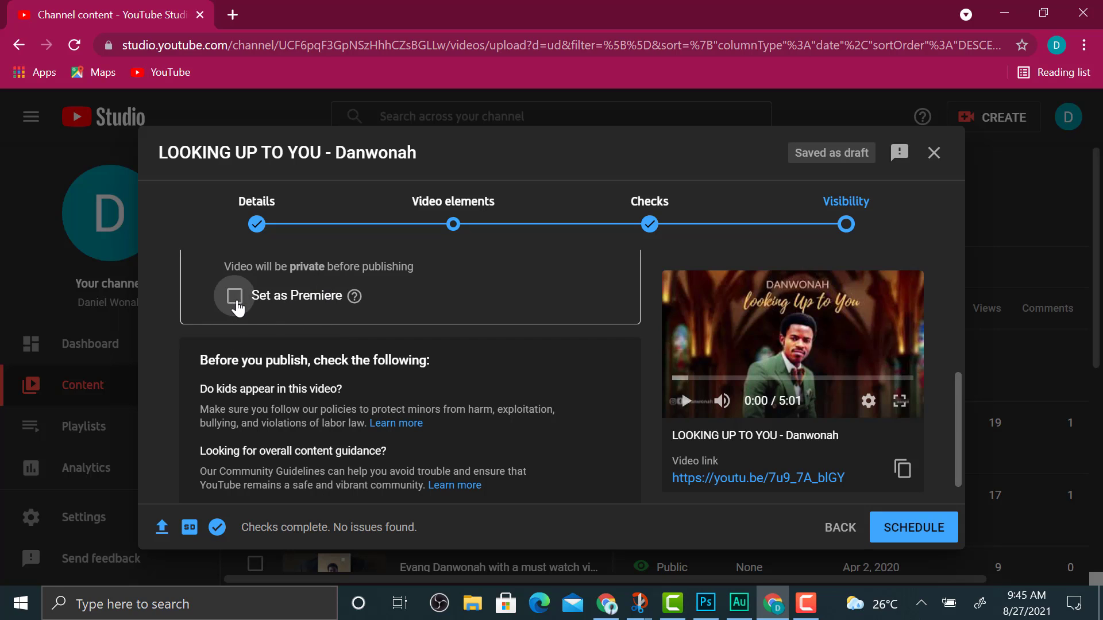
pyautogui.click(914, 531)
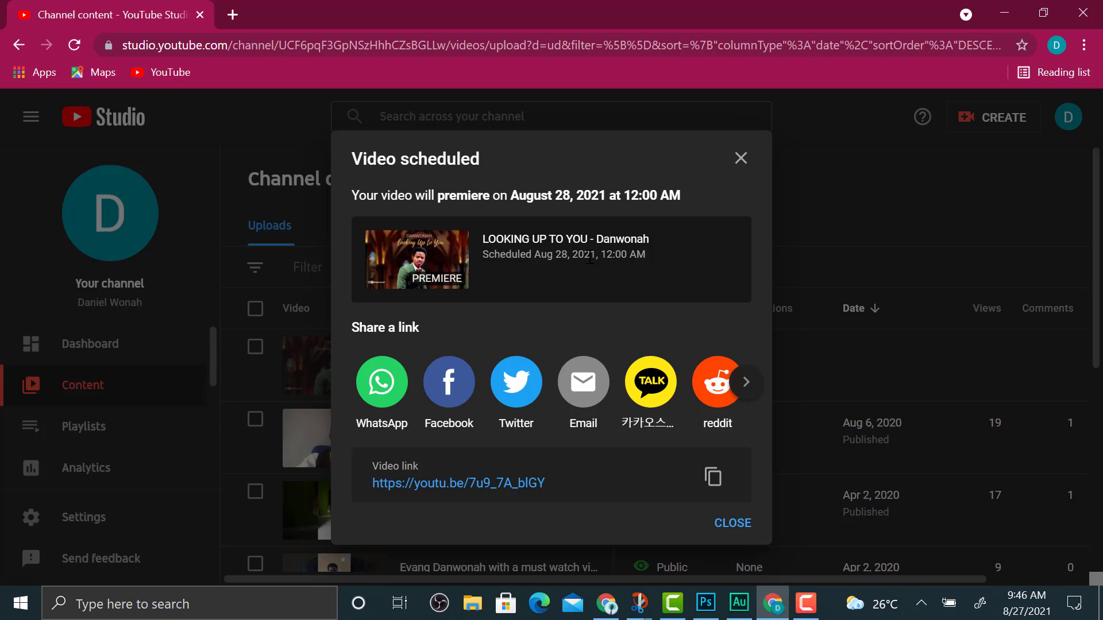
pyautogui.click(734, 528)
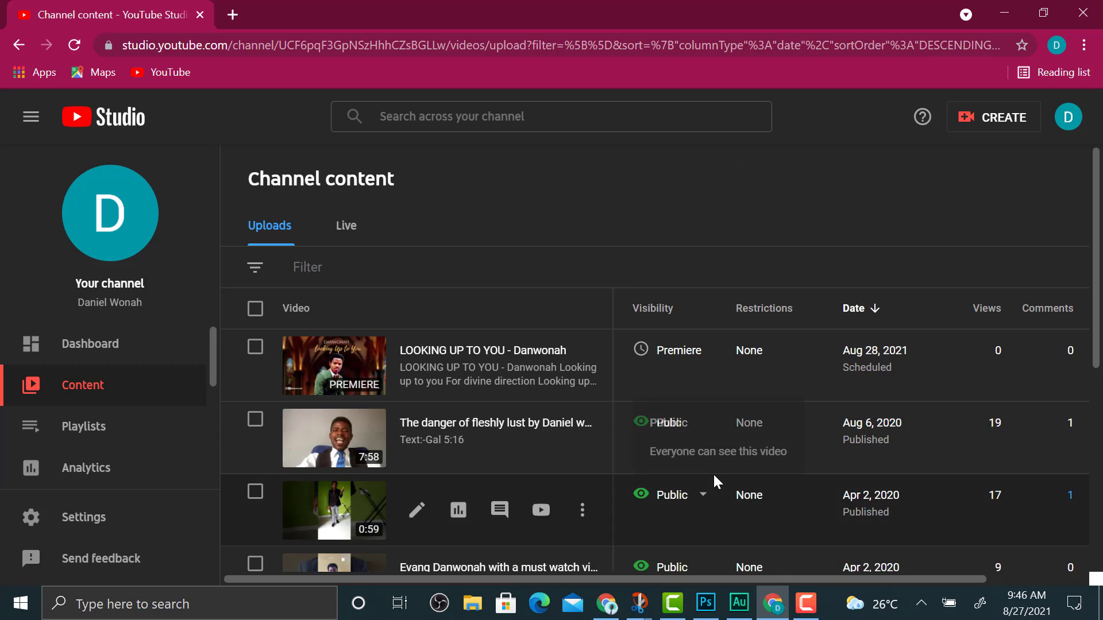